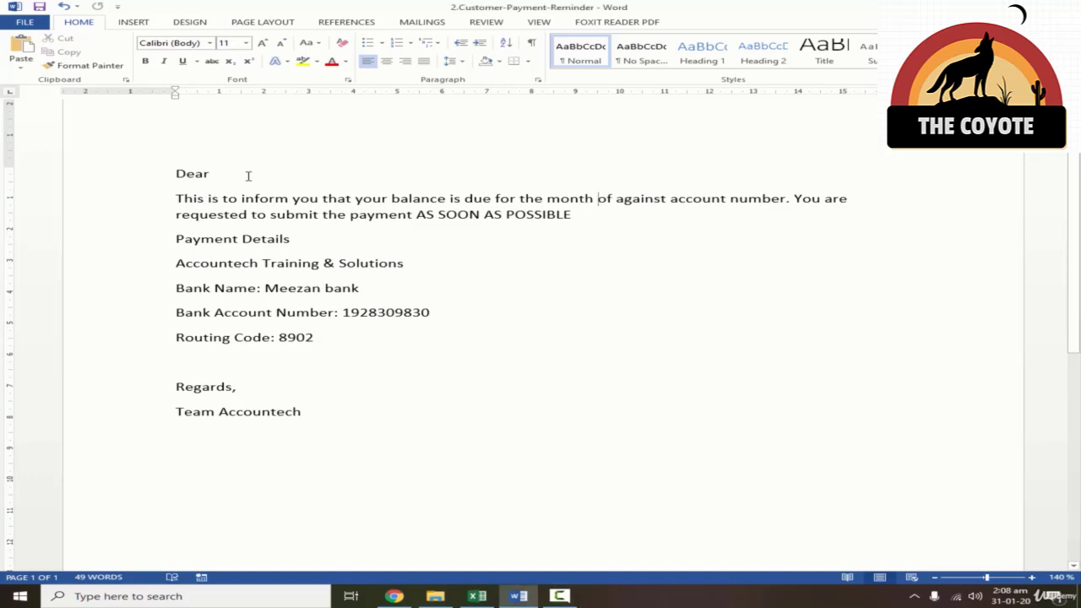
- Switch to Excel, check the customer list in the 2.Customer-Details workbook and close the workbook
left_click(477, 596)
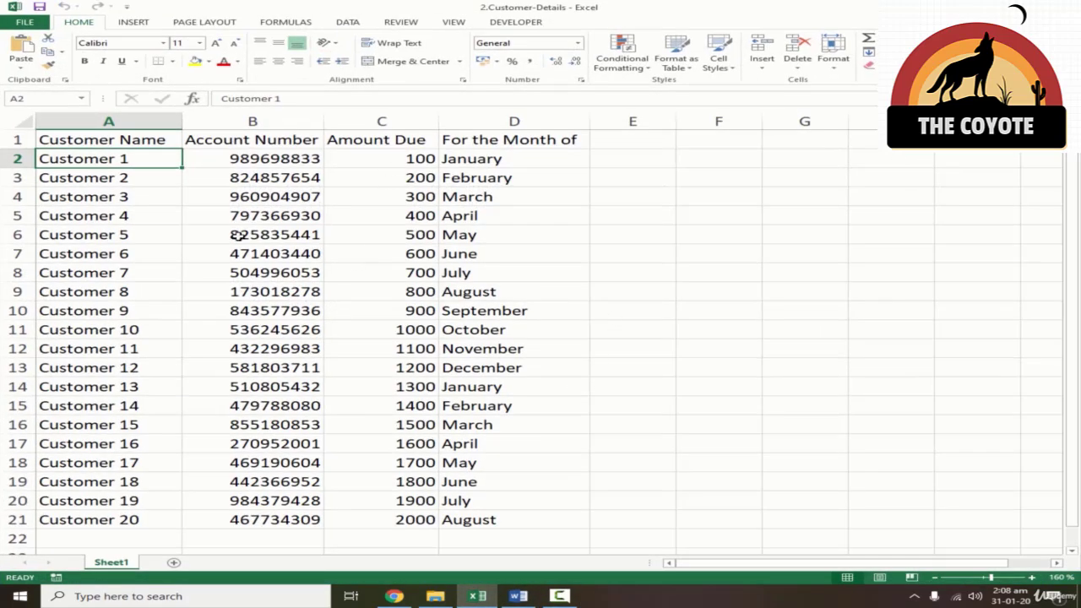
left_click(272, 238)
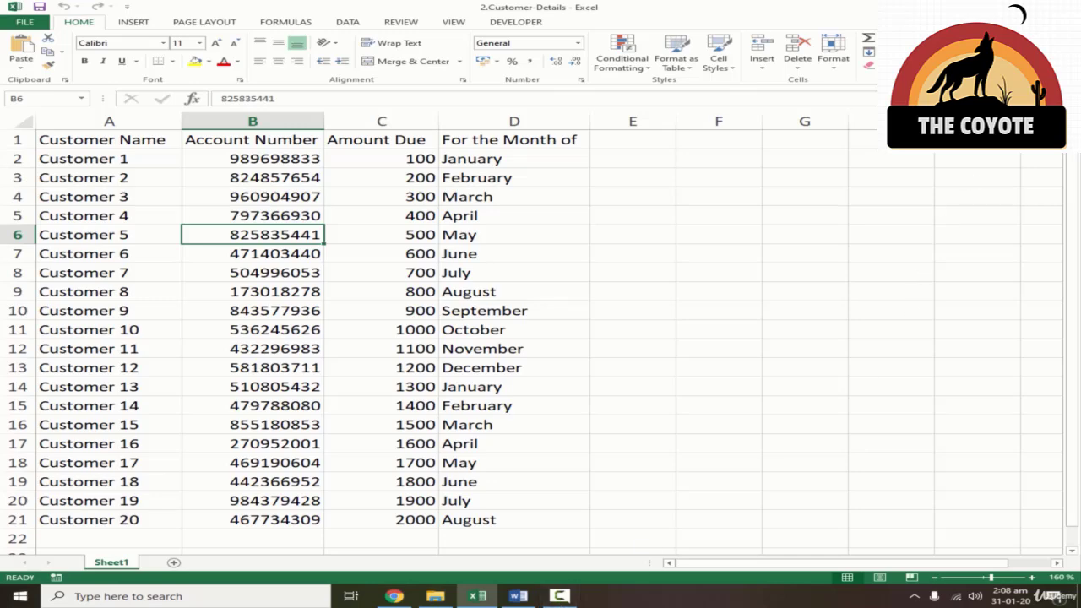
left_click(1068, 7)
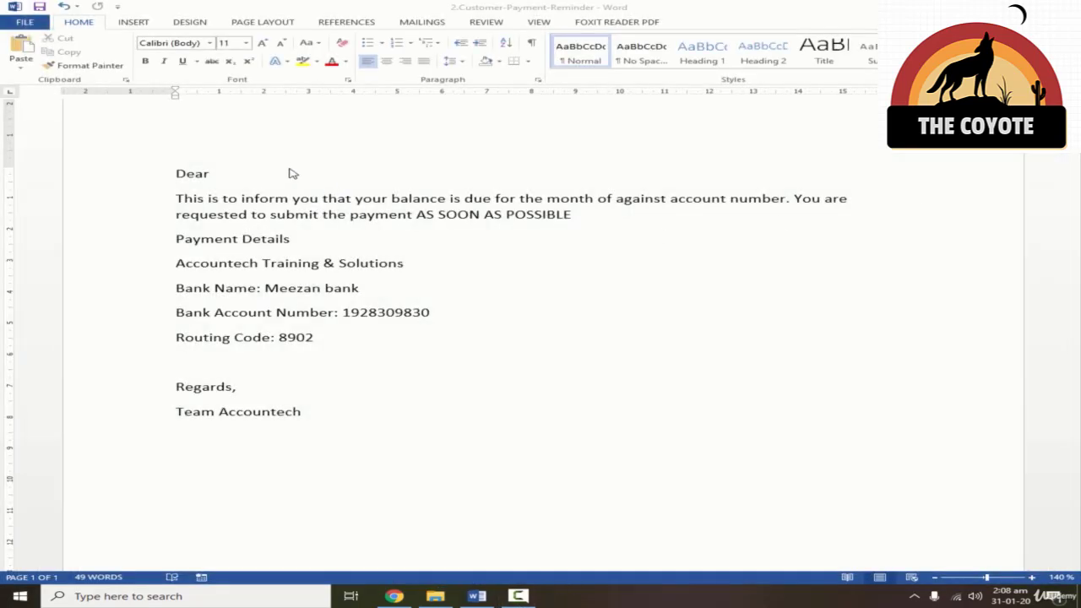
- Attach Sheet1$ of the existing 2.Customer-Details workbook on the Desktop as the recipient list, with the first row as column headers
left_click(222, 180)
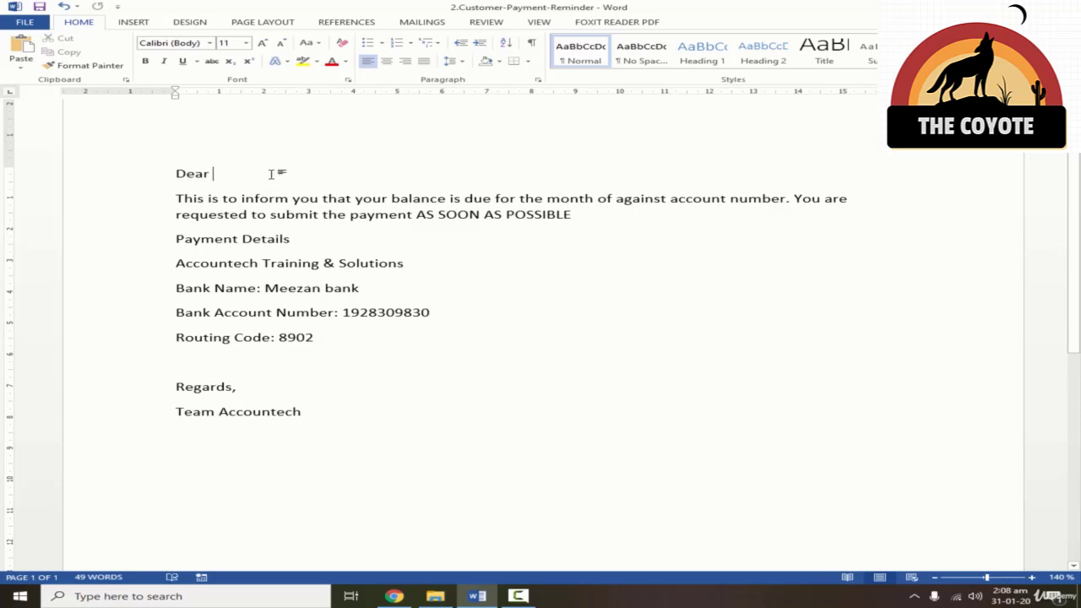
left_click(422, 23)
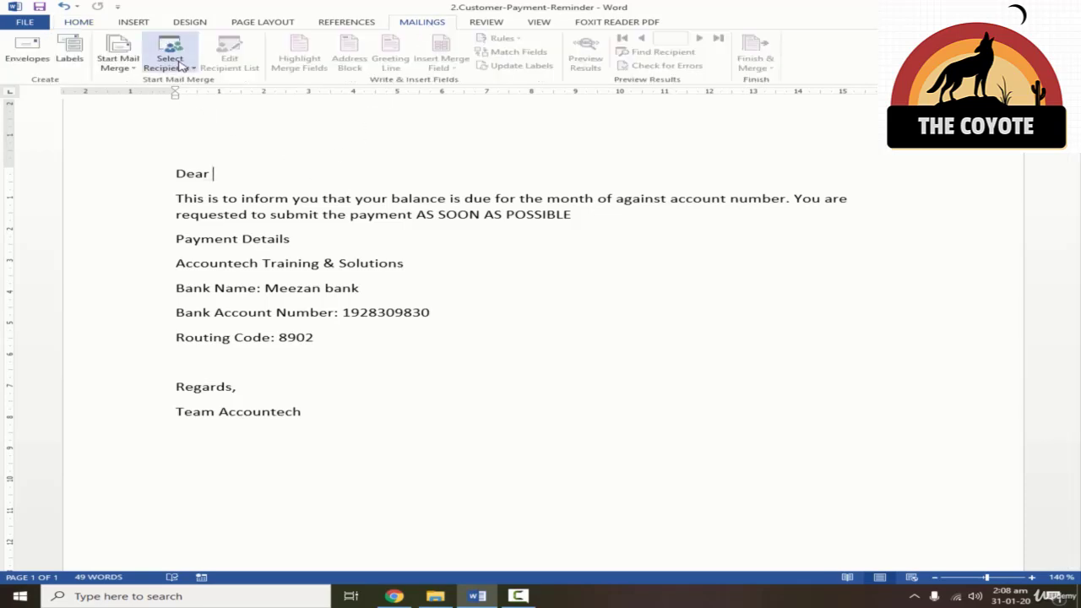
left_click(180, 66)
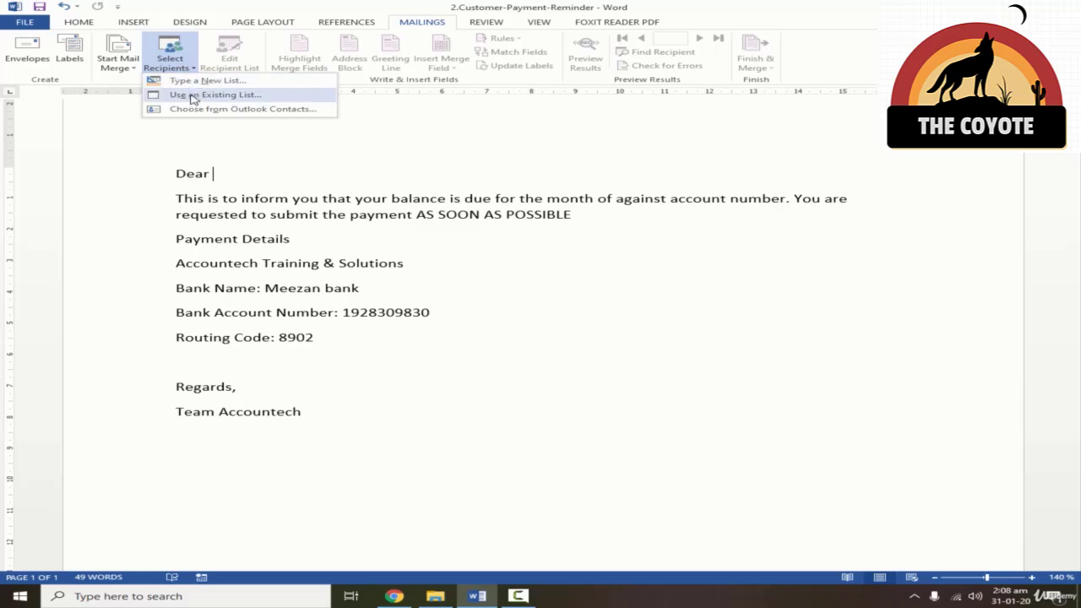
left_click(194, 97)
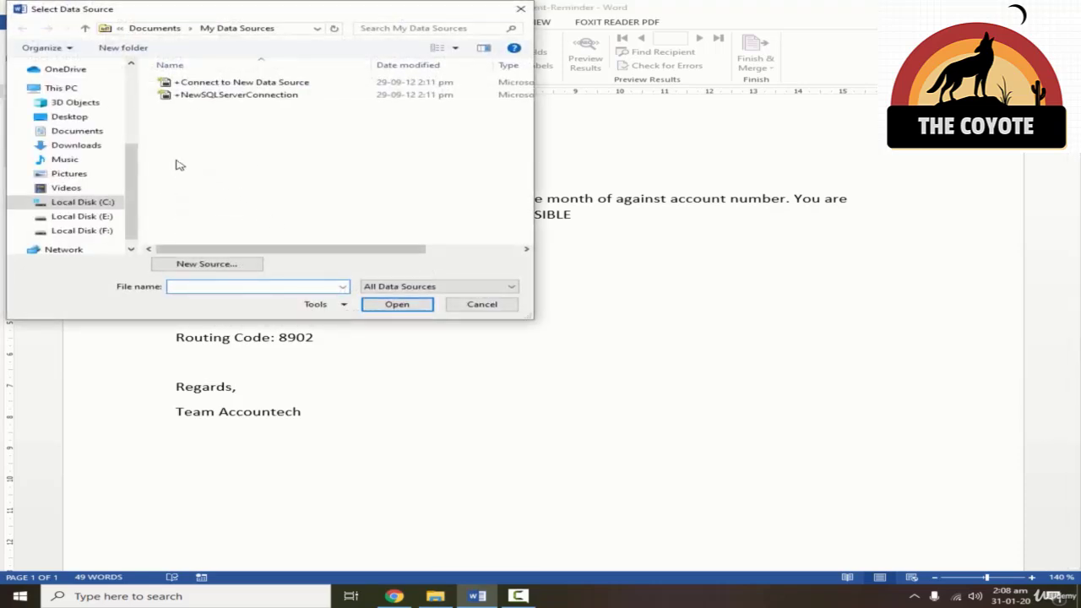
left_click_drag(130, 167, 131, 76)
left_click(69, 88)
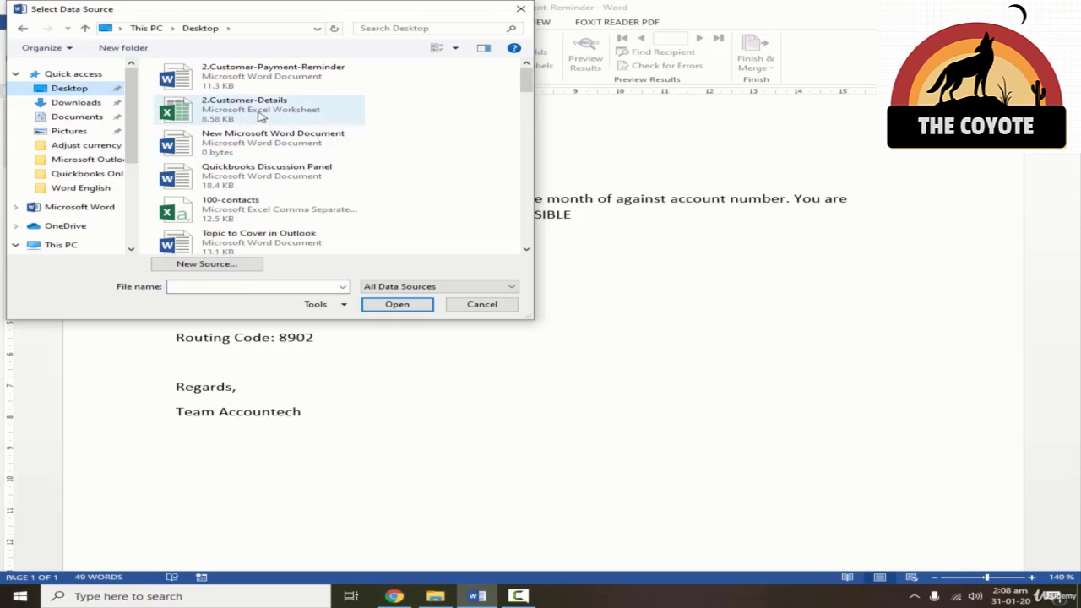
left_click(263, 118)
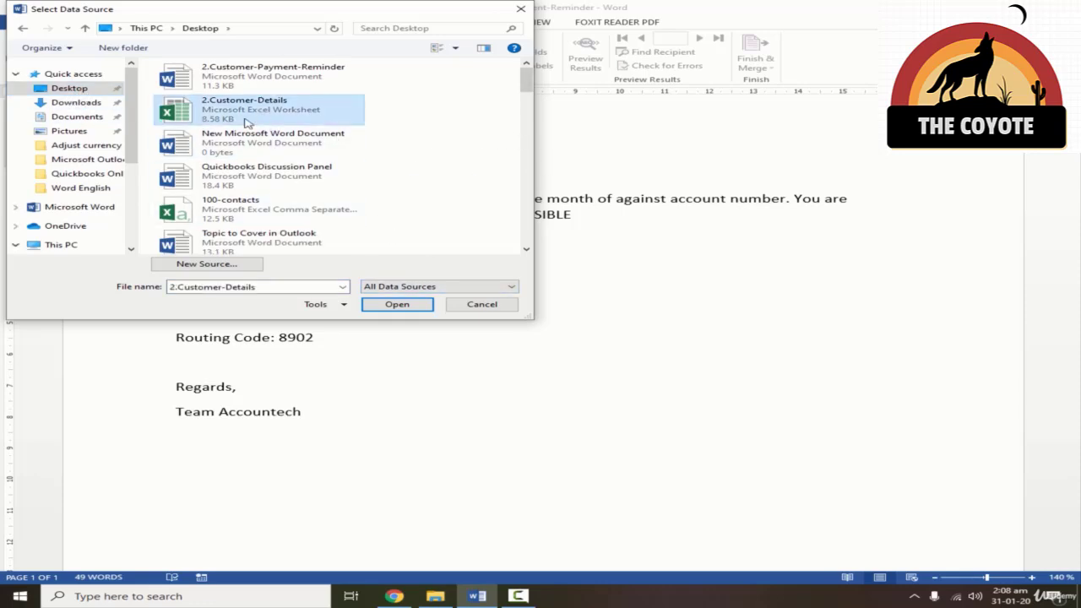
left_click(405, 307)
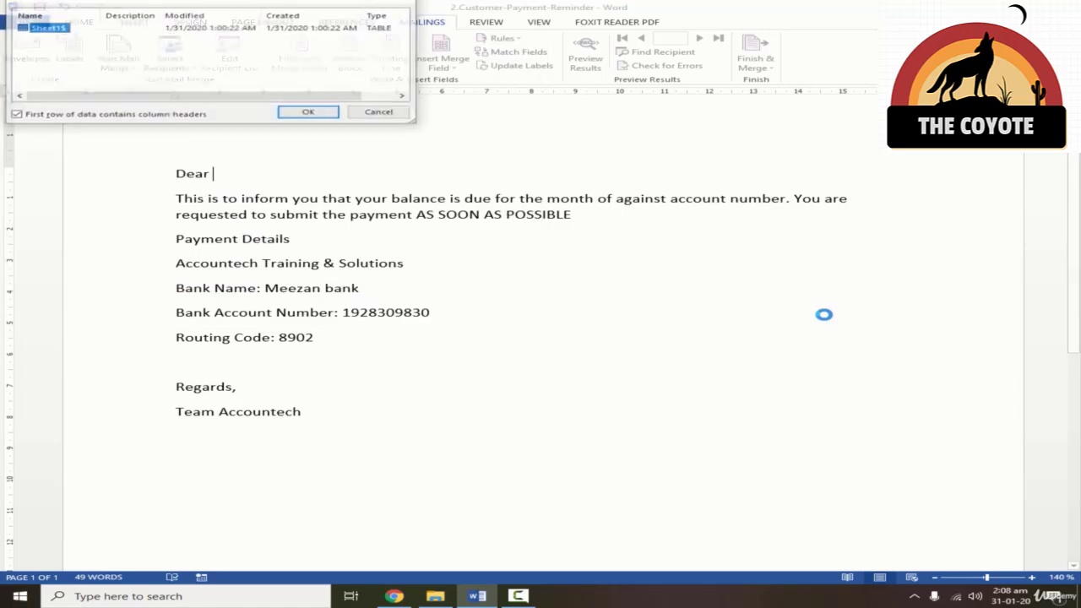
left_click_drag(265, 3, 534, 153)
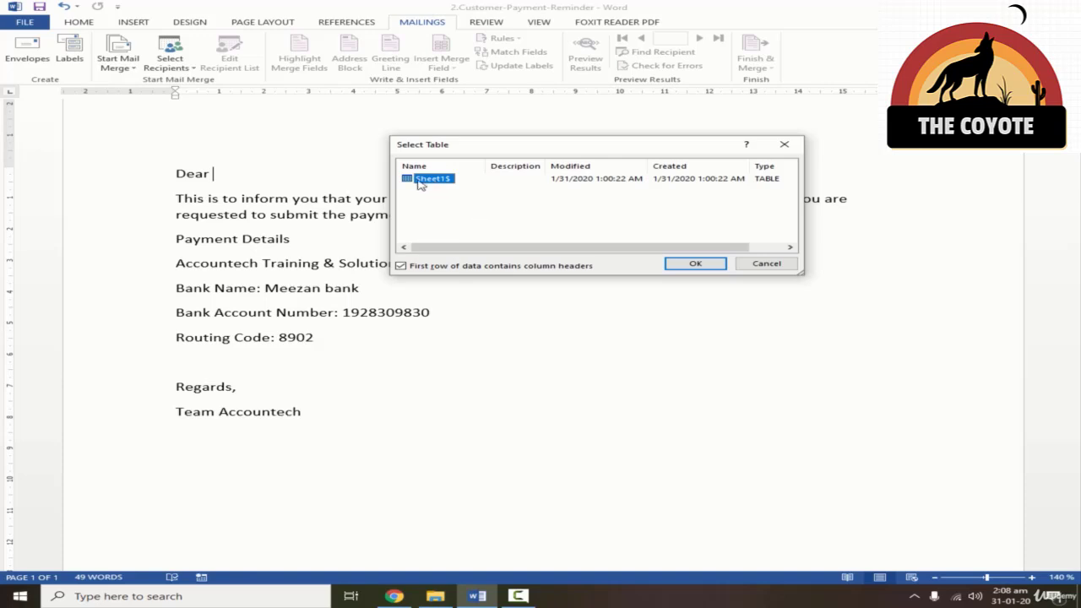
left_click(709, 269)
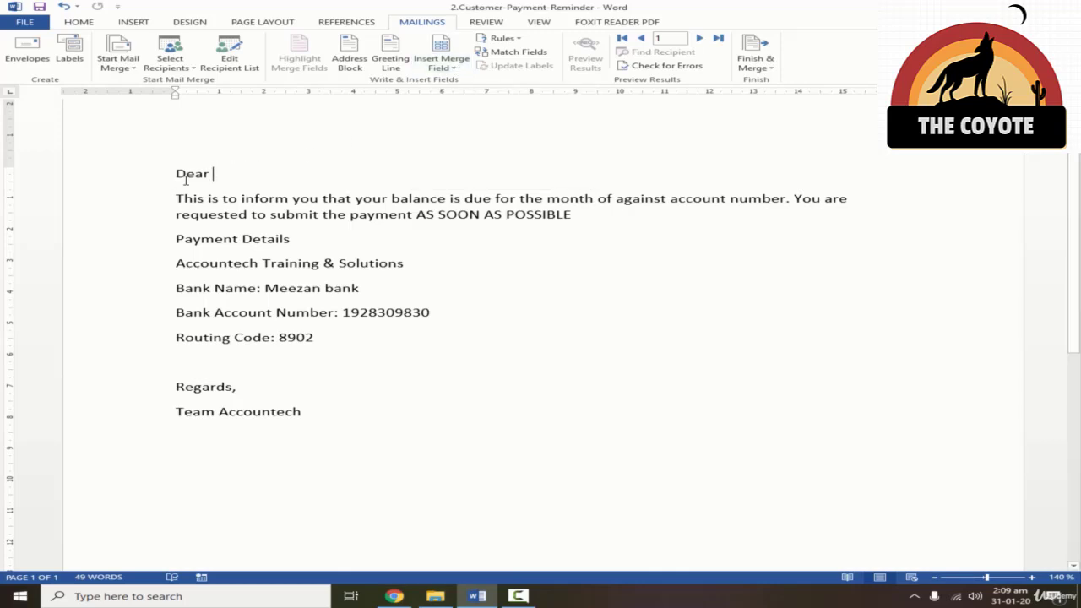
- Insert the Customer_Name merge field after "Dear" in the greeting line
left_click(461, 69)
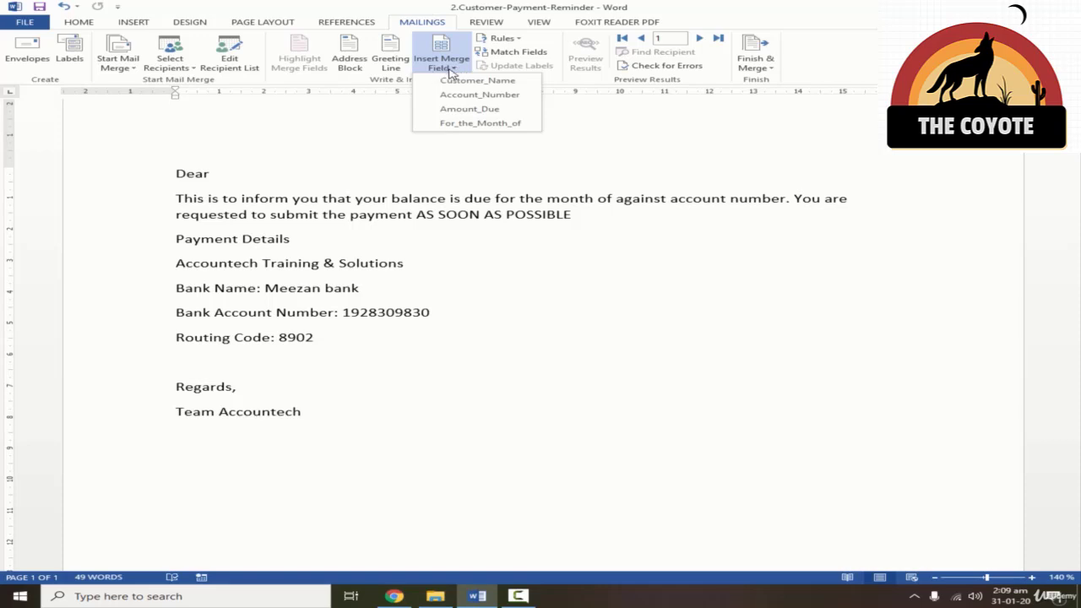
left_click(456, 73)
left_click(454, 71)
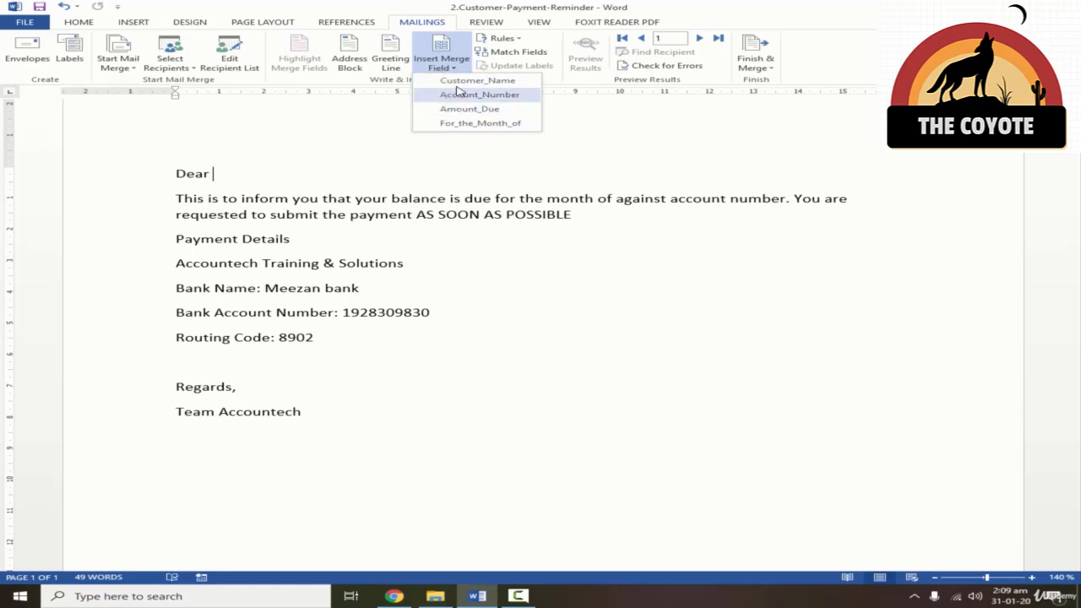
left_click(461, 82)
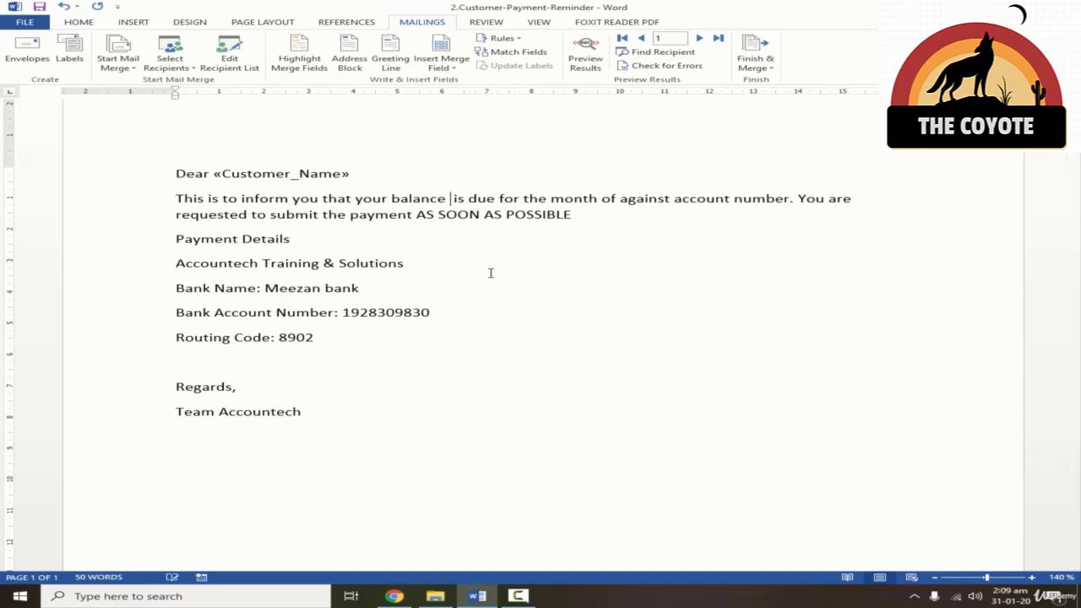
- Insert the Amount_Due merge field after "your balance" and the For_the_Month_of merge field after "for the month of"
left_click(446, 65)
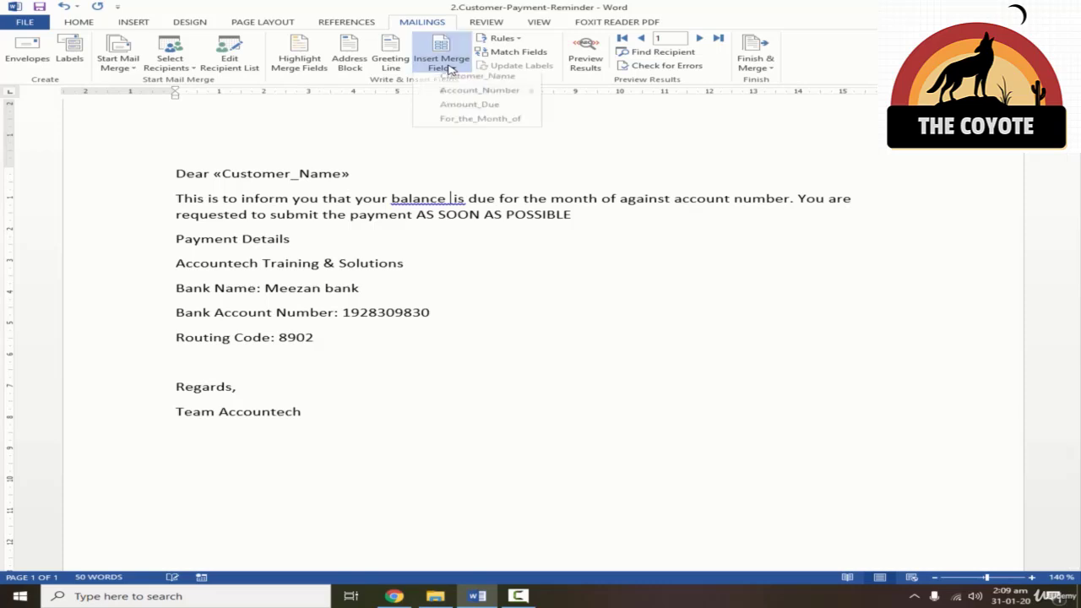
left_click(465, 109)
scroll(602, 227, "up", 1)
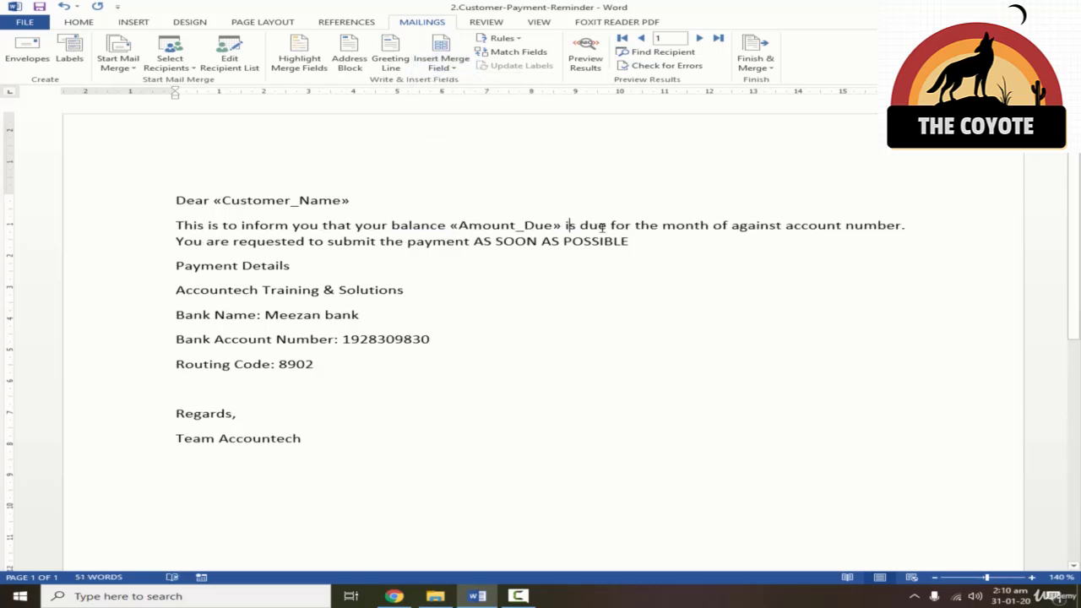
left_click(729, 226)
left_click(441, 61)
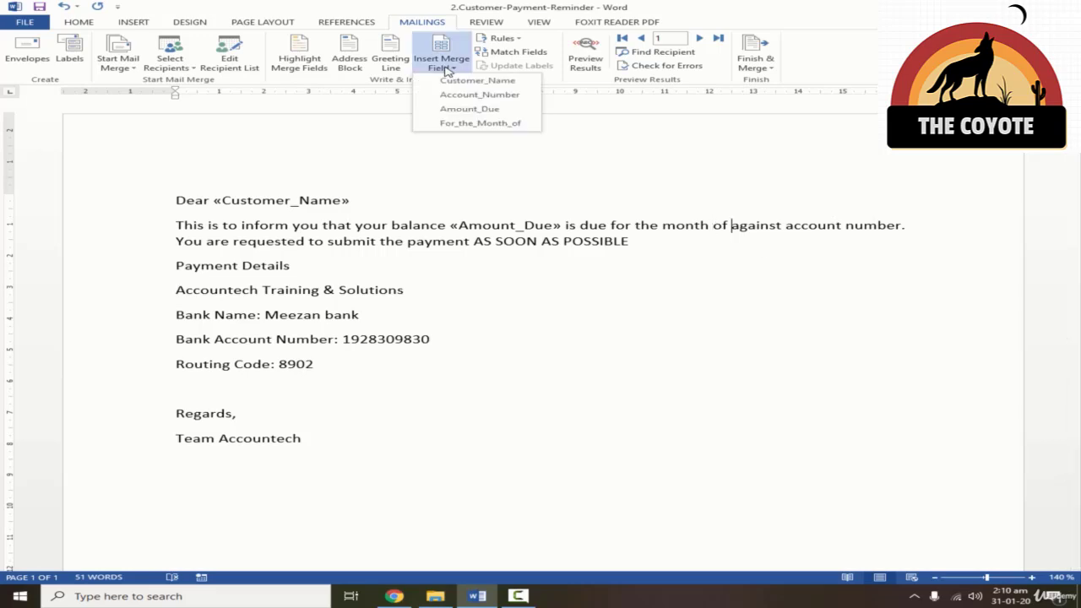
left_click(469, 124)
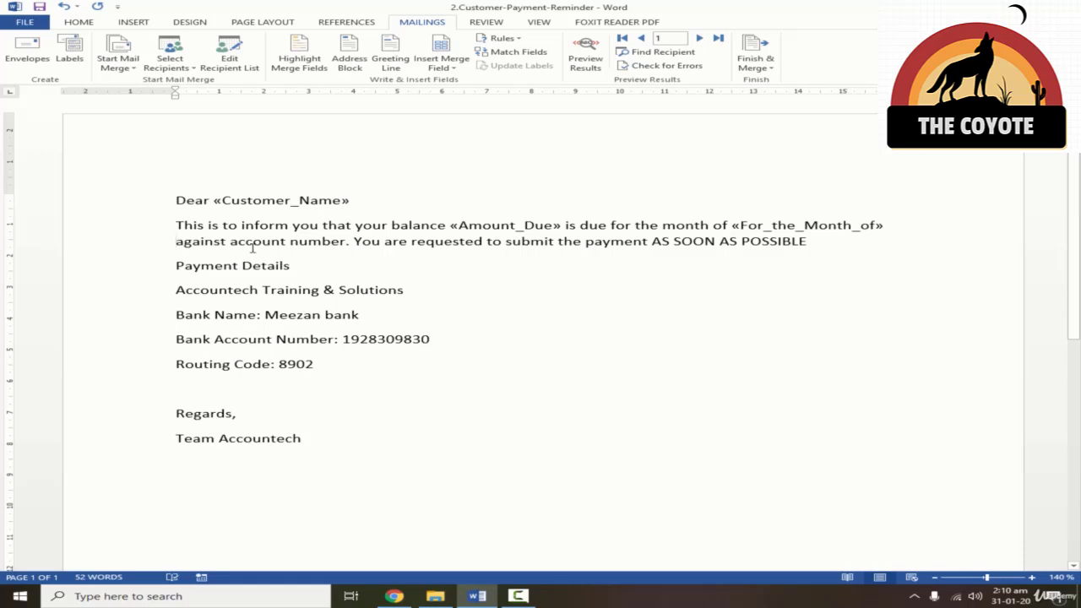
- Insert the Account_Number merge field after "against account number", keeping a full stop after the field
left_click(346, 244)
left_click(442, 65)
left_click(469, 95)
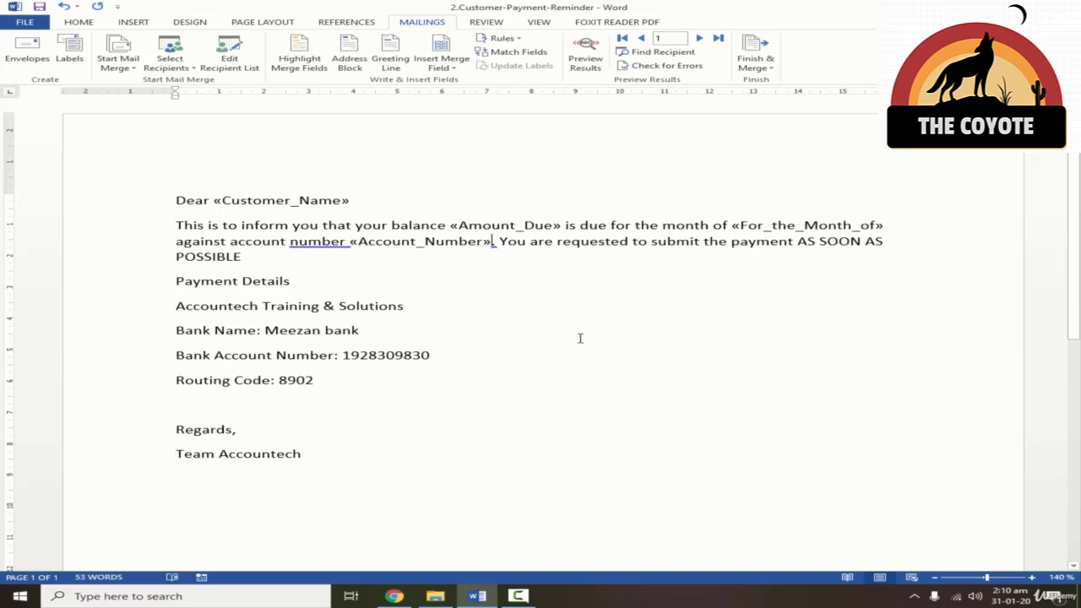
type(".")
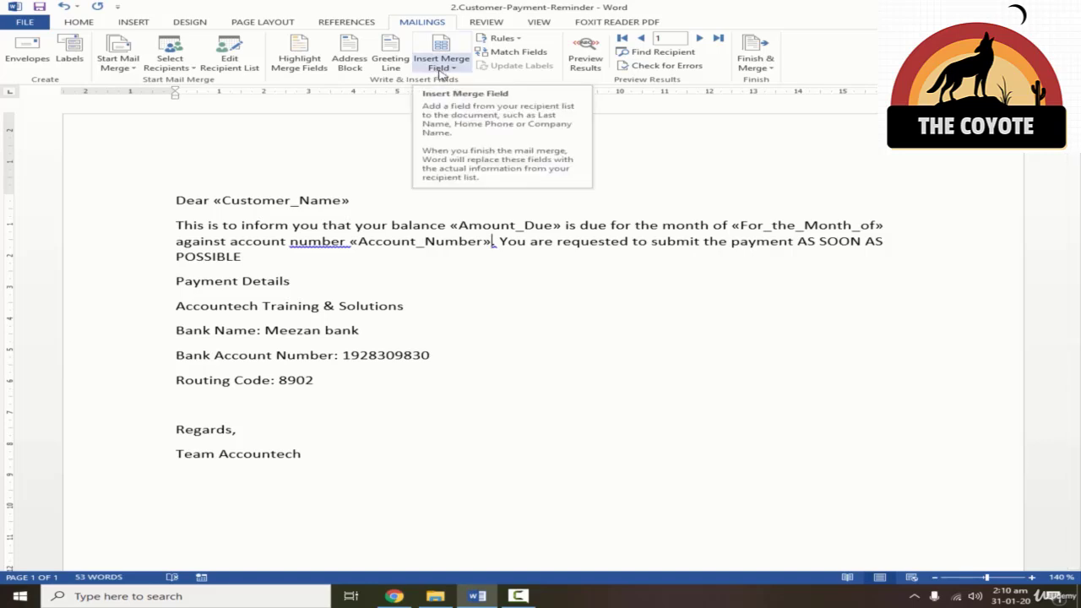
- Preview the merge results and go through the letters record by record up to record 20
left_click(587, 63)
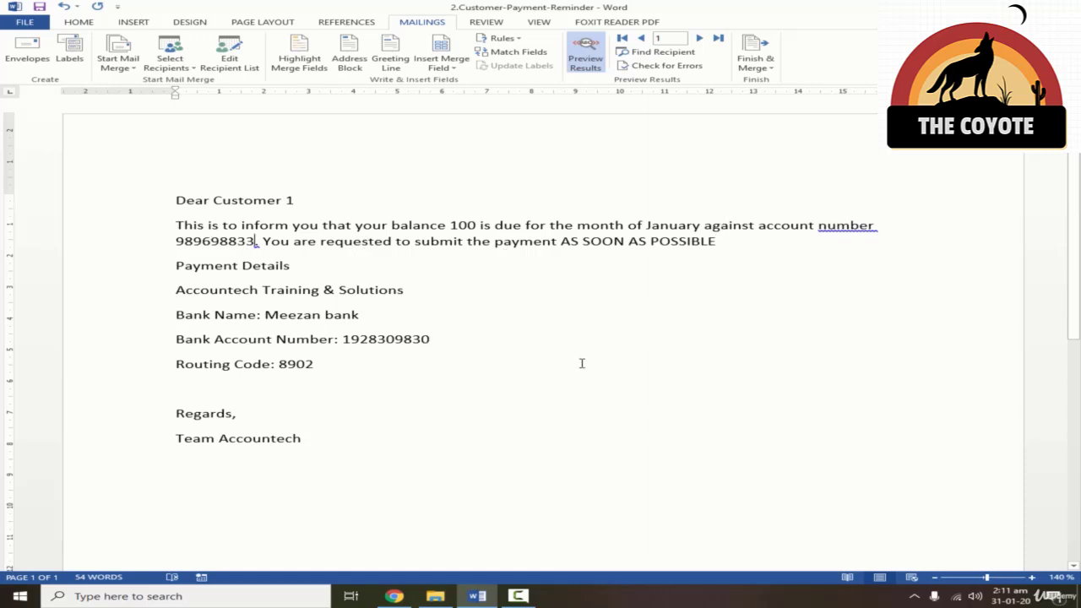
left_click(700, 39)
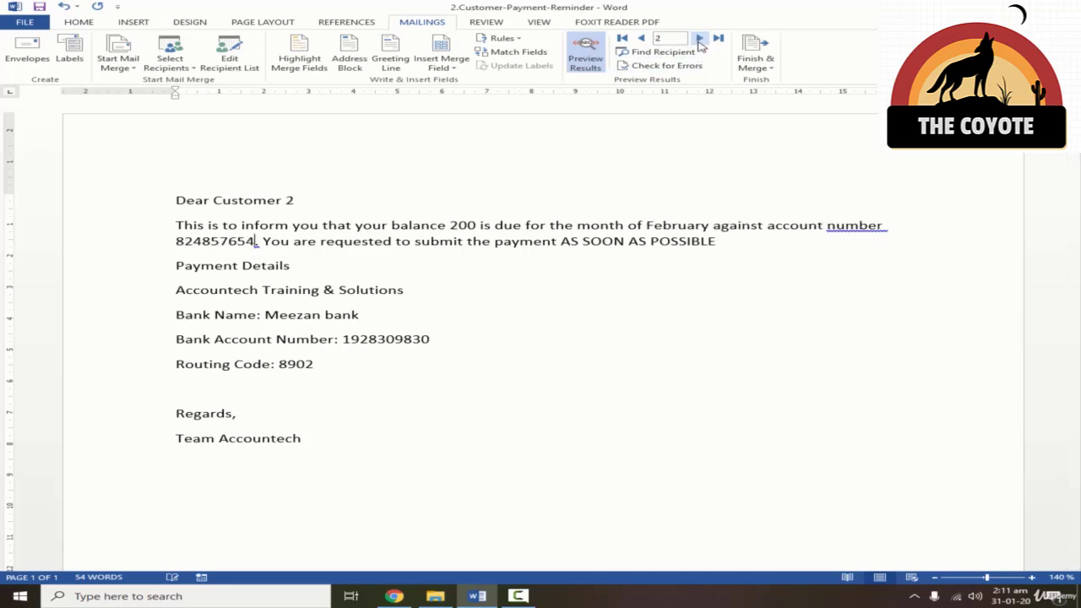
left_click(699, 39)
left_click(699, 39)
left_click(699, 39)
left_click(699, 39)
left_click(699, 39)
left_click(699, 39)
left_click(699, 39)
left_click(699, 39)
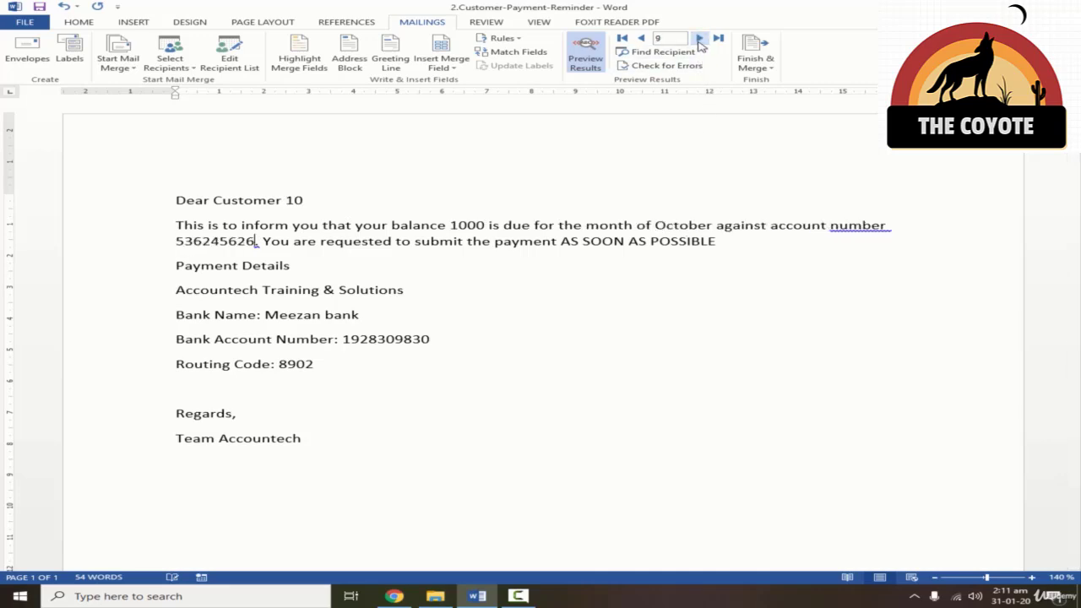
triple_click(700, 39)
triple_click(699, 39)
triple_click(699, 39)
left_click(699, 39)
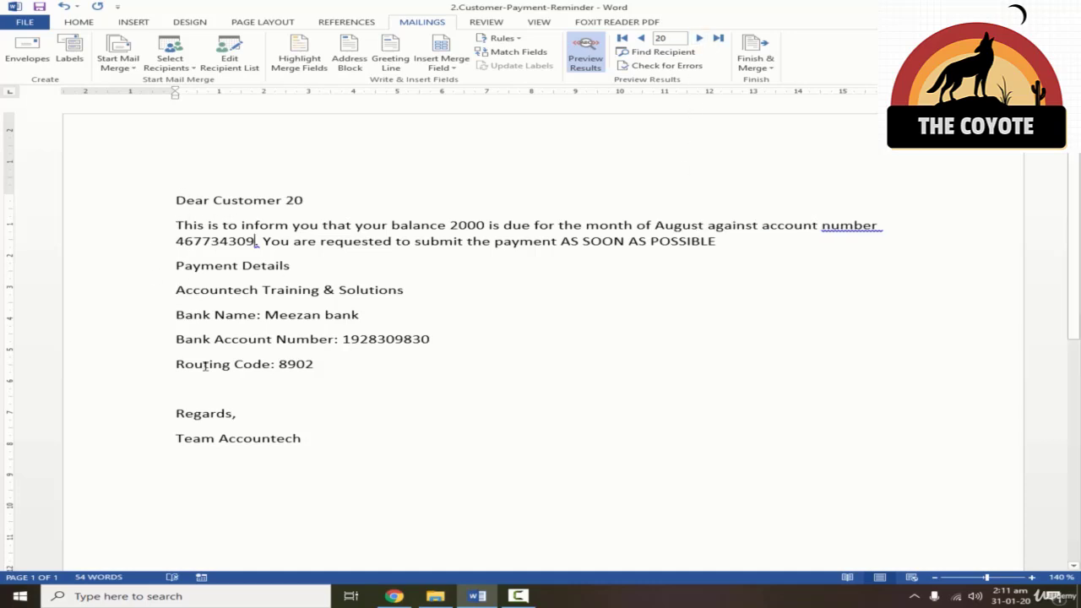
left_click(253, 239)
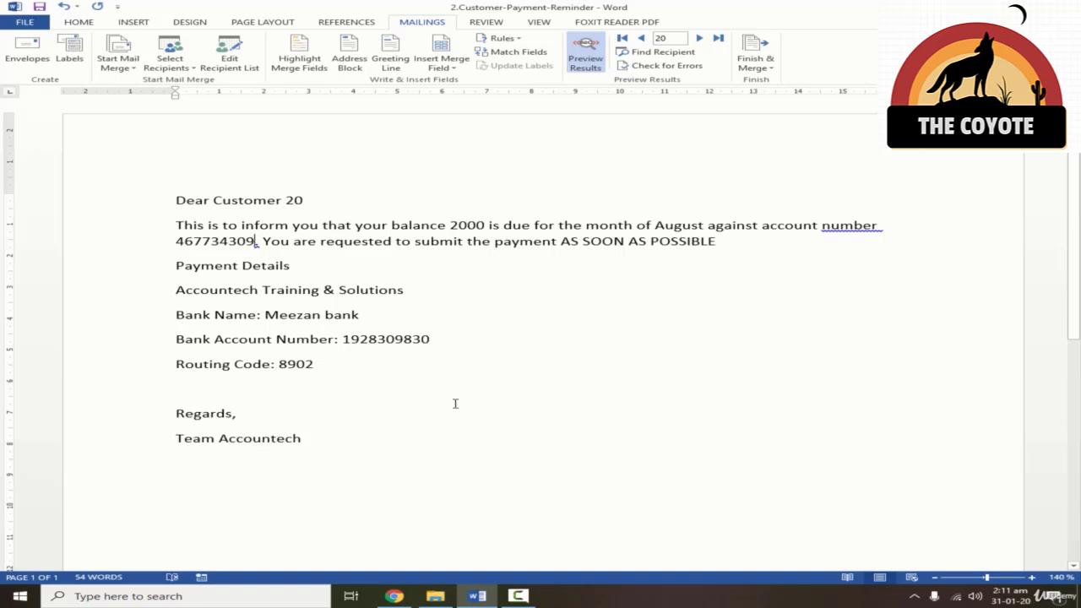
- Finish the merge by creating individual documents for all records in a new document
left_click(760, 66)
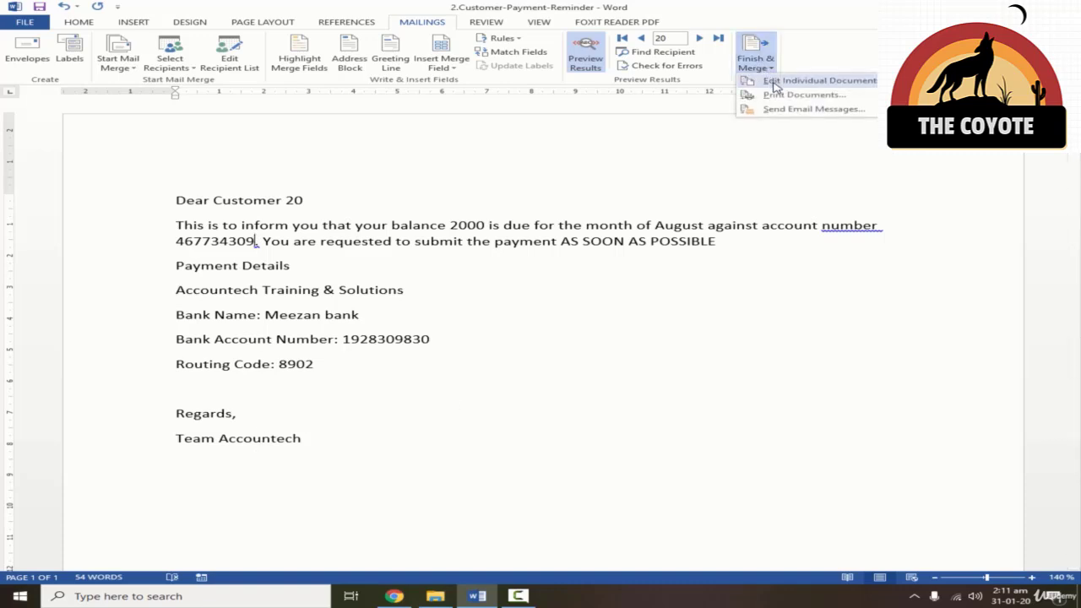
left_click(775, 82)
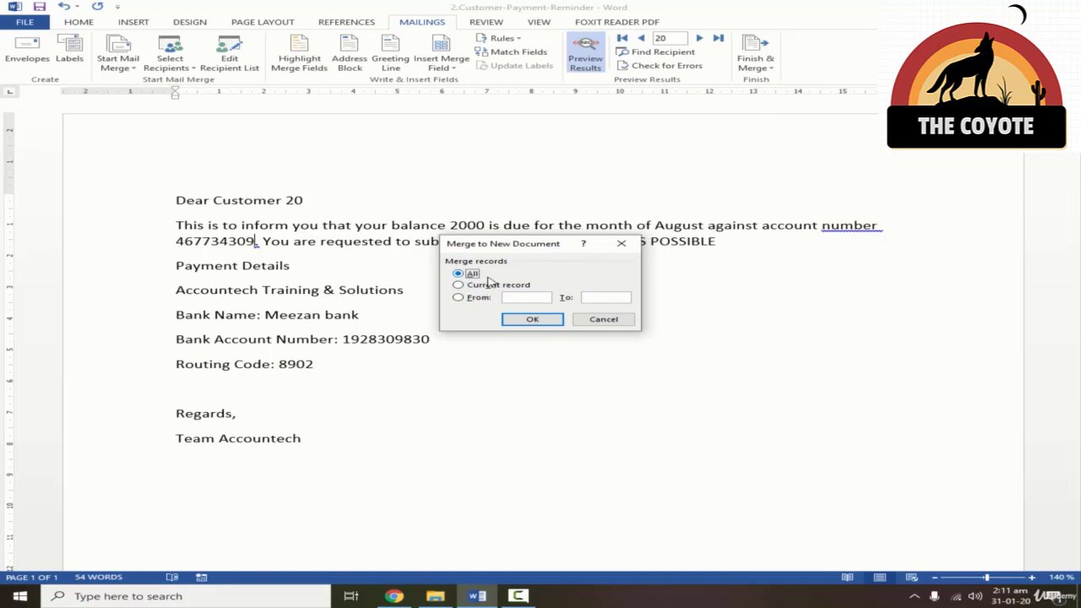
left_click(531, 323)
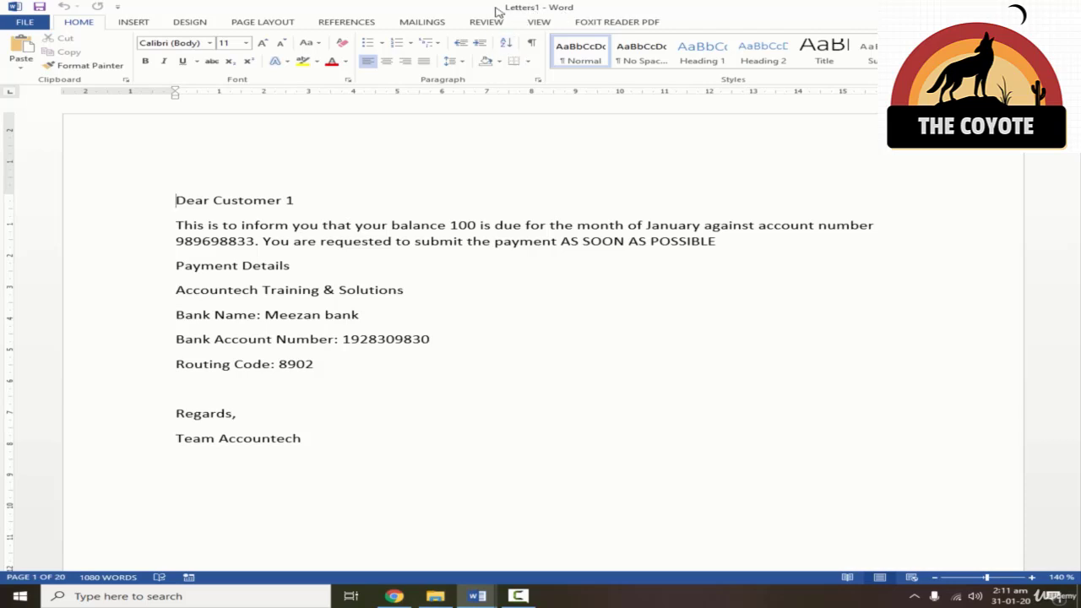
left_click(957, 265)
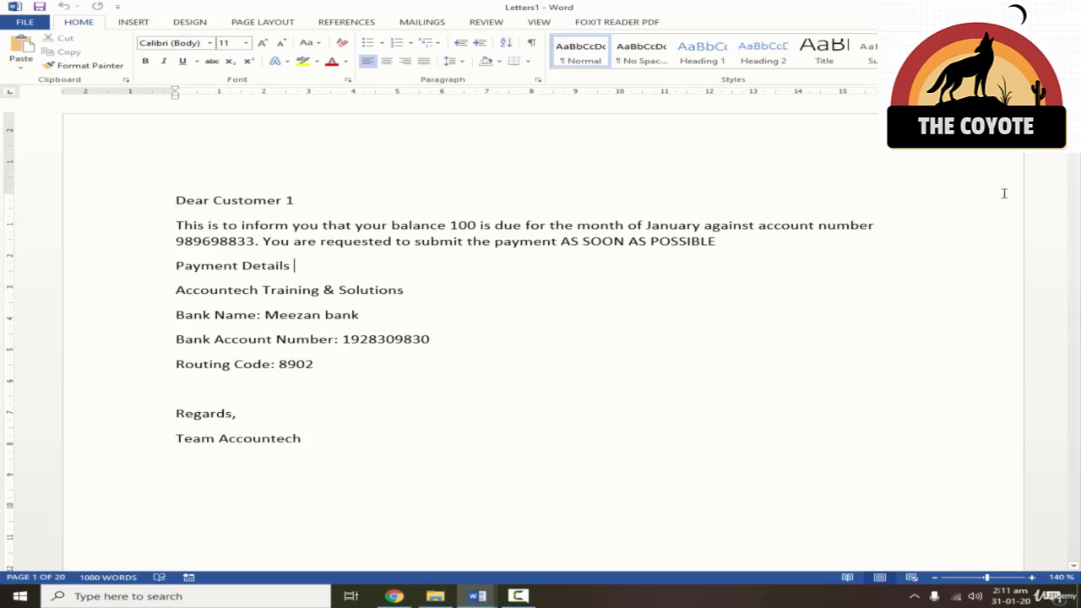
mouse_move(1075, 109)
left_mouse_down()
mouse_move(1073, 442)
mouse_move(1074, 97)
left_mouse_up()
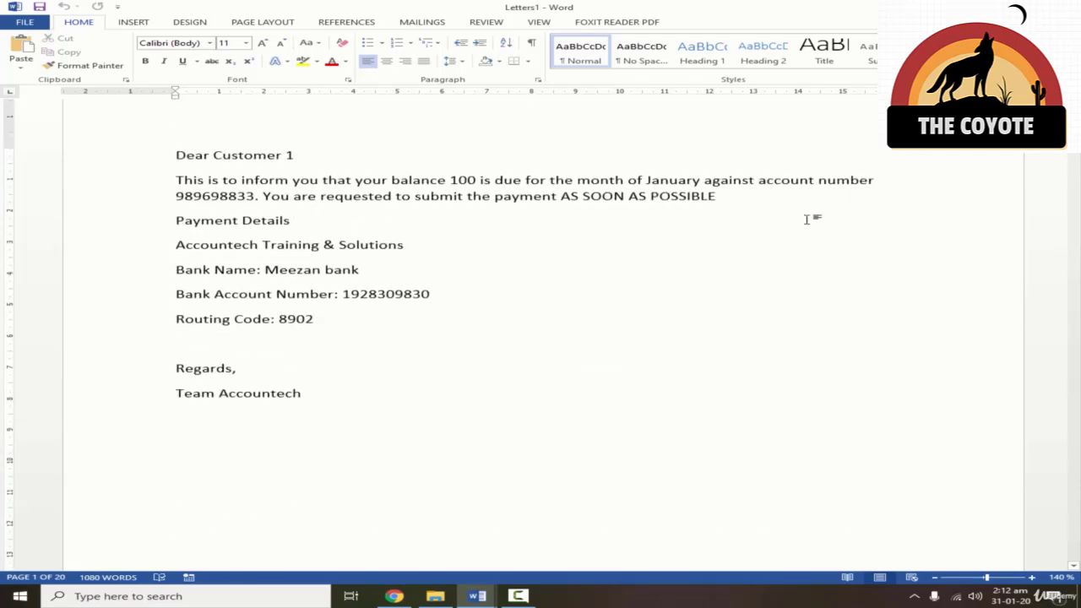
- Save the merged letters to the Desktop as a Word Document named "customer final emails"
left_click(24, 21)
left_click(37, 140)
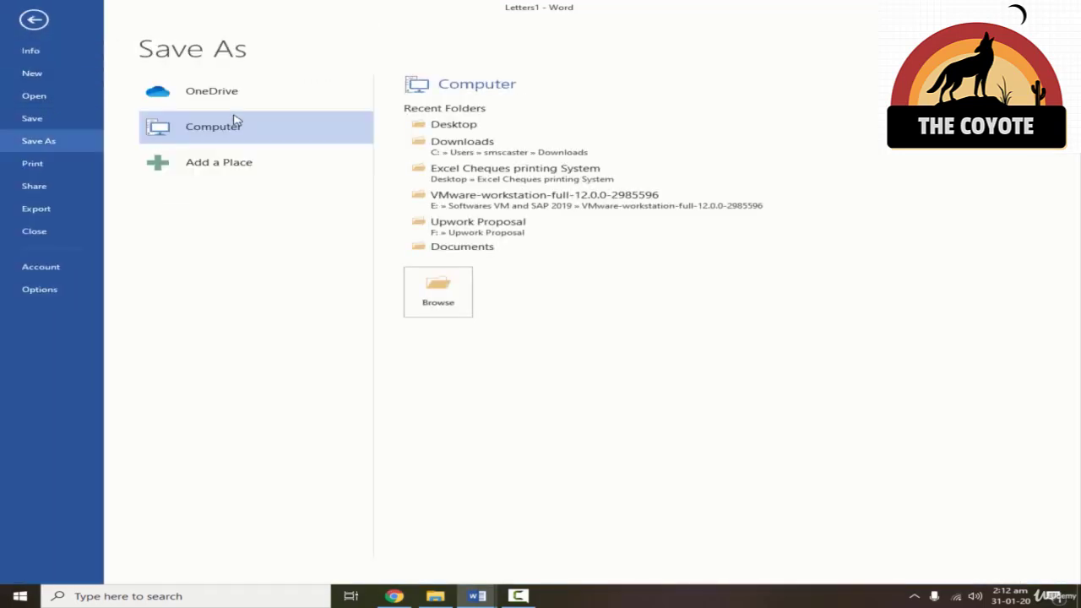
double_click(290, 132)
scroll(131, 137, "up", 5)
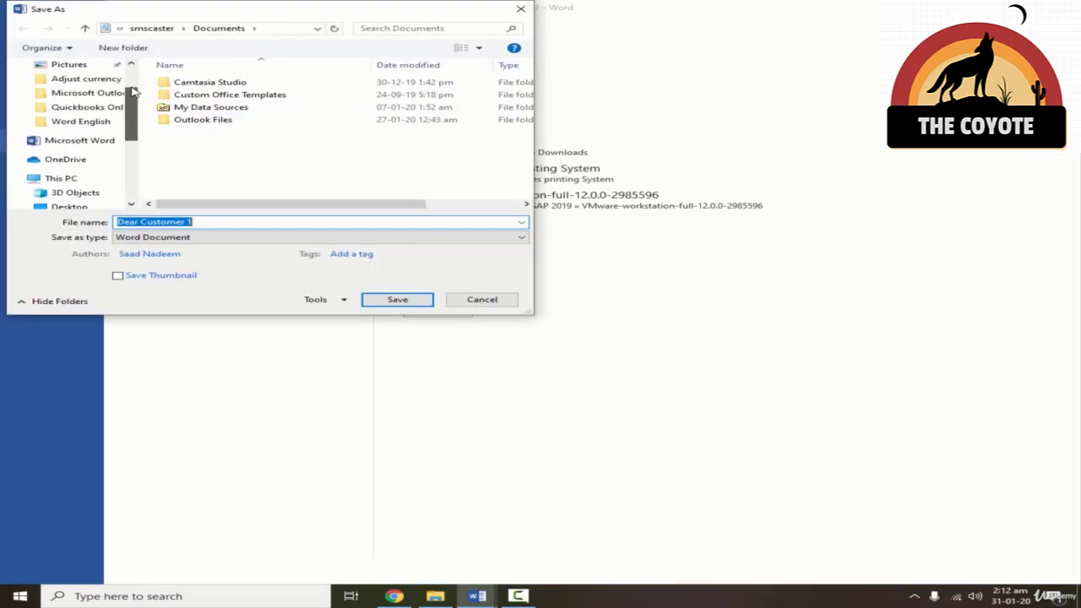
left_click(69, 88)
left_click(230, 220)
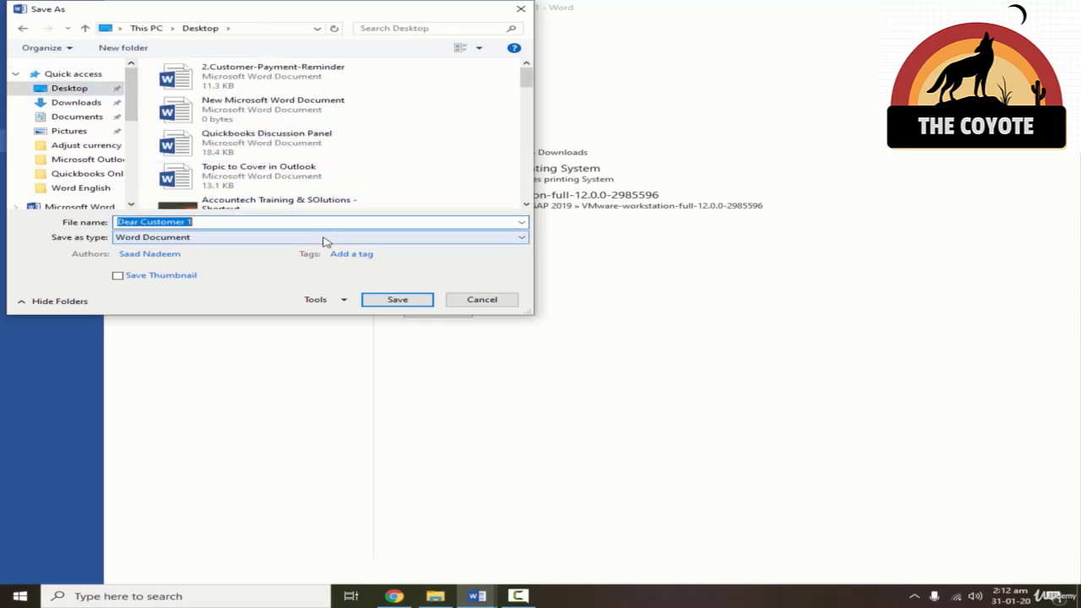
type("customer")
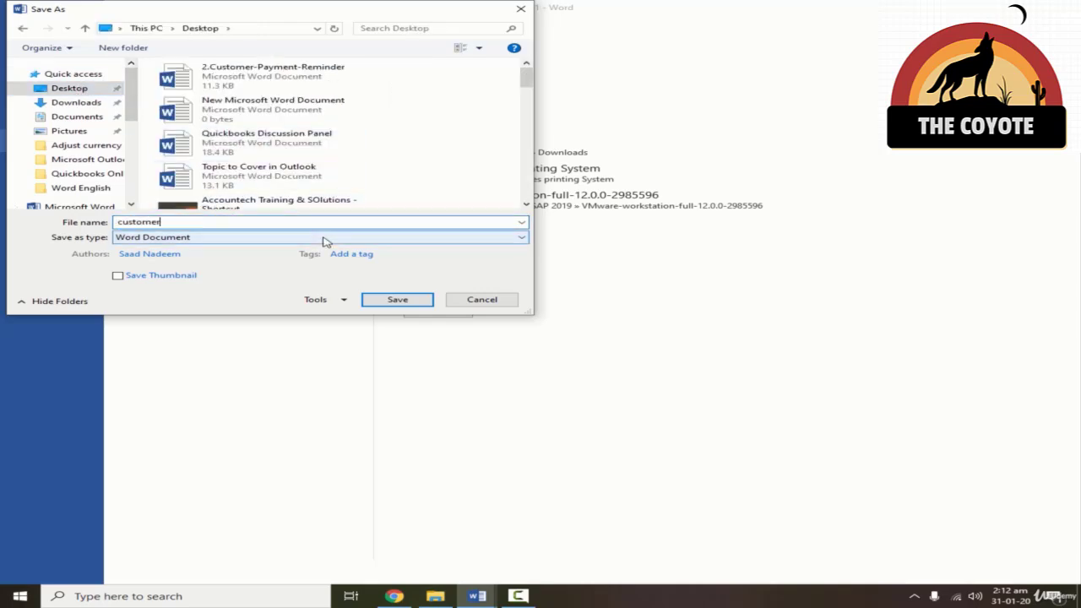
type(" final emails")
left_click(421, 307)
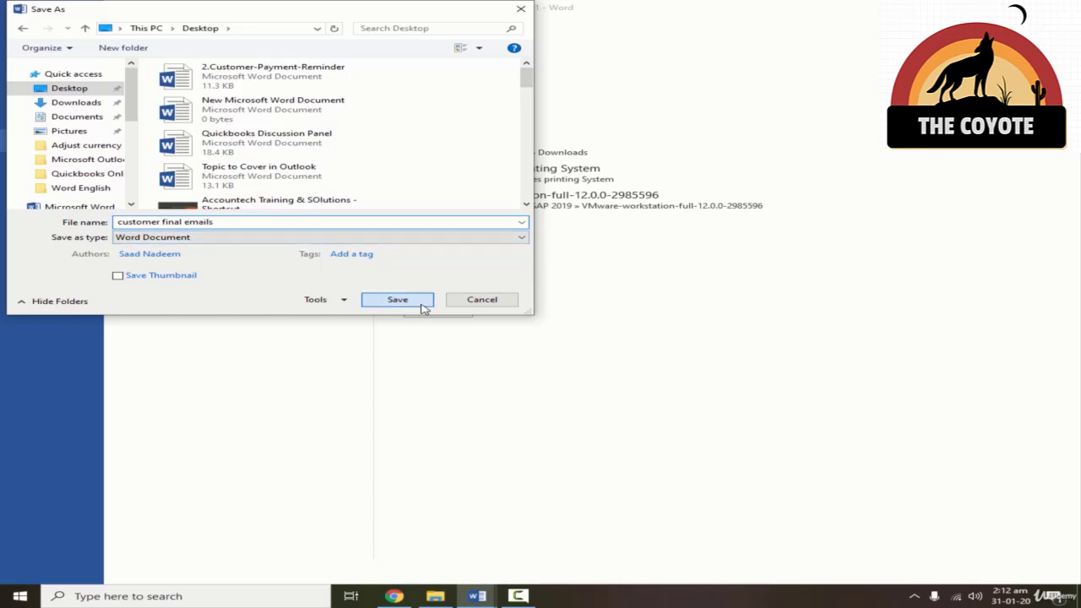